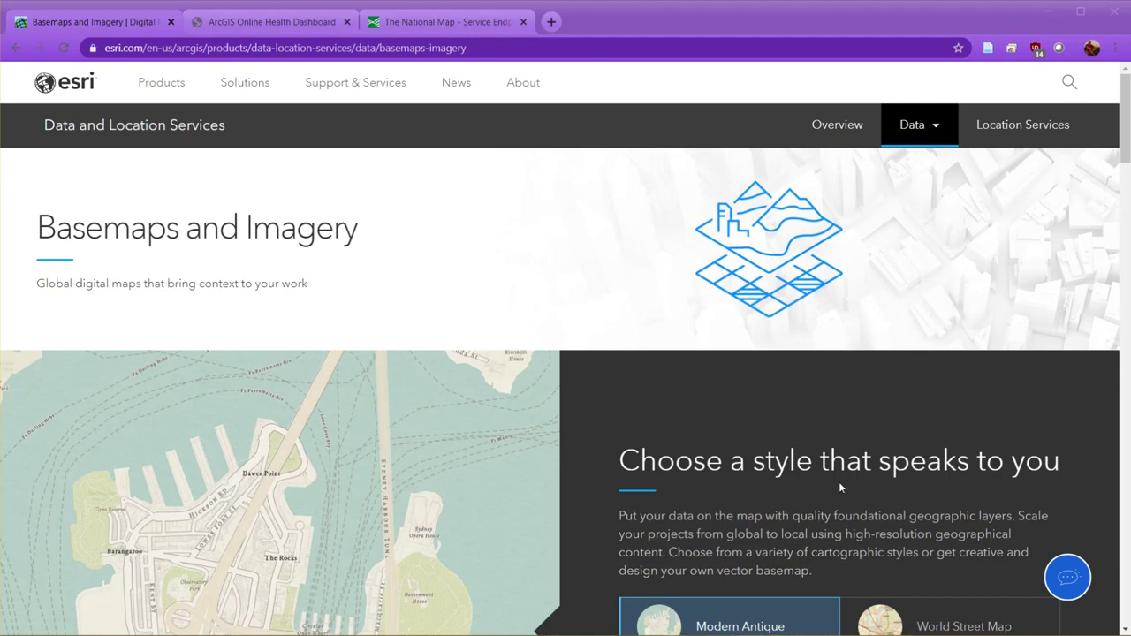
- Scroll through the Esri Basemaps and Imagery page, then switch to the ArcGIS Online Health Dashboard
scroll(583, 264, down, 2)
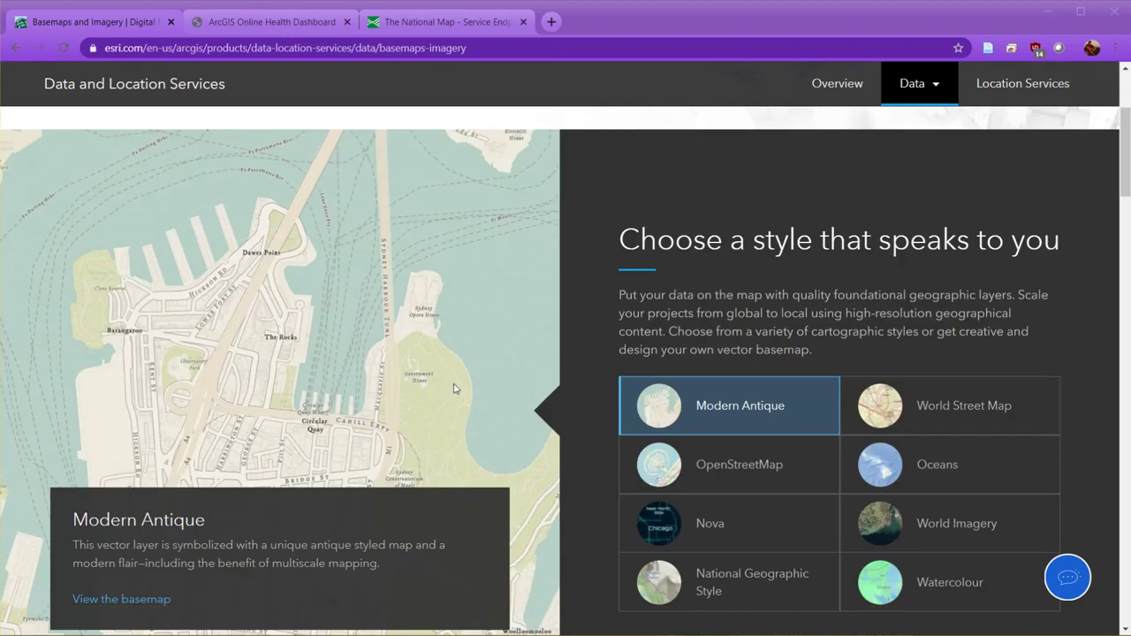
scroll(442, 377, down, 1)
scroll(442, 377, up, 4)
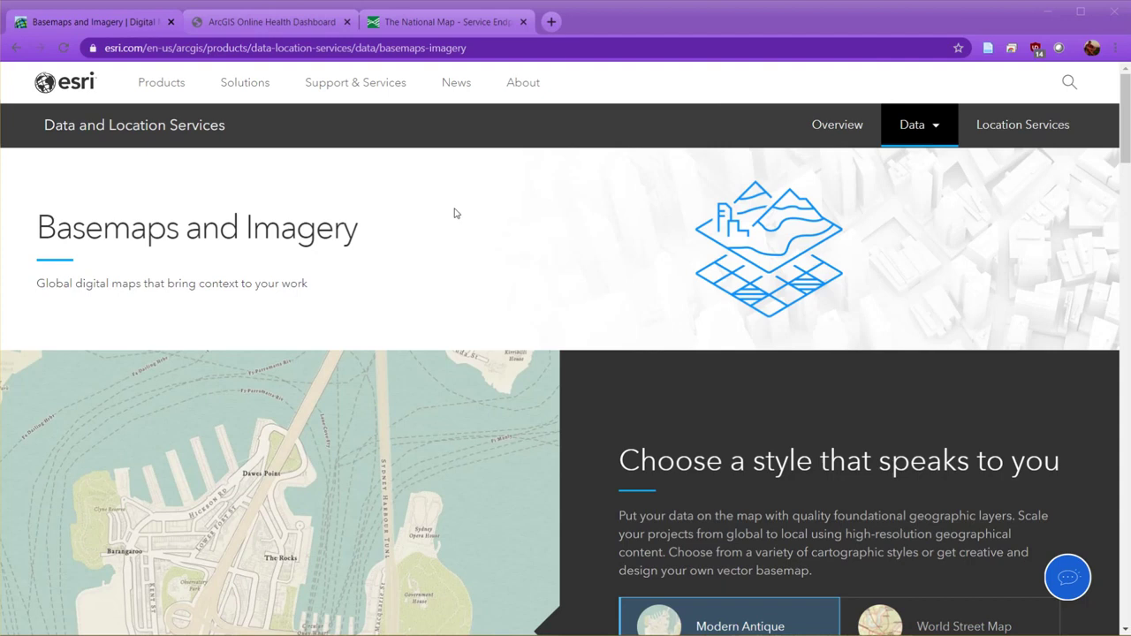
click(248, 32)
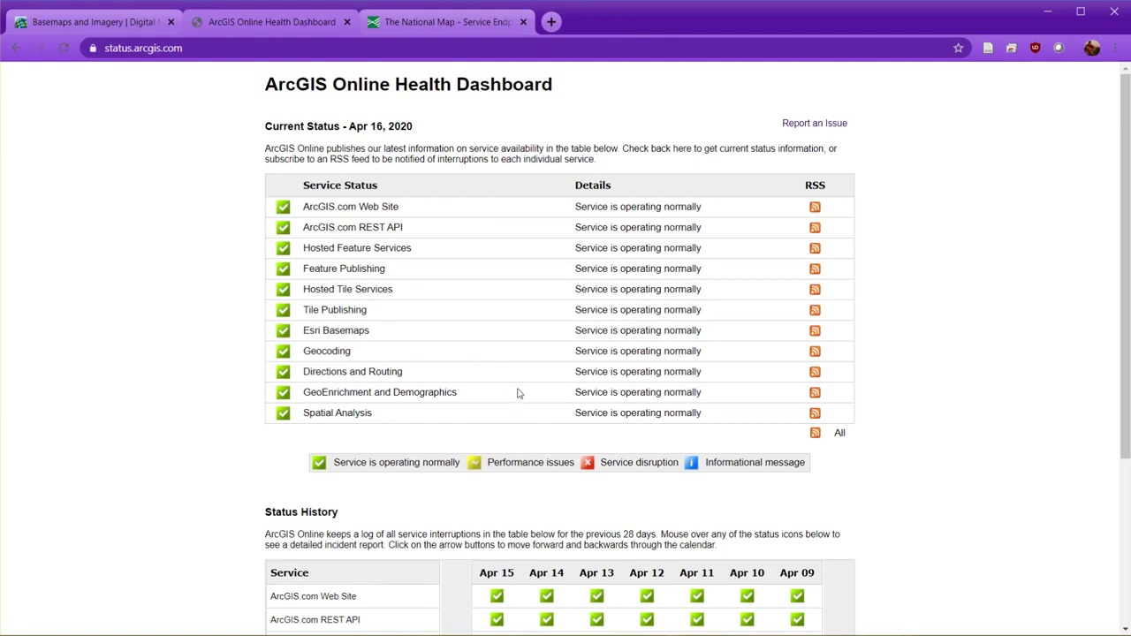
scroll(519, 393, down, 3)
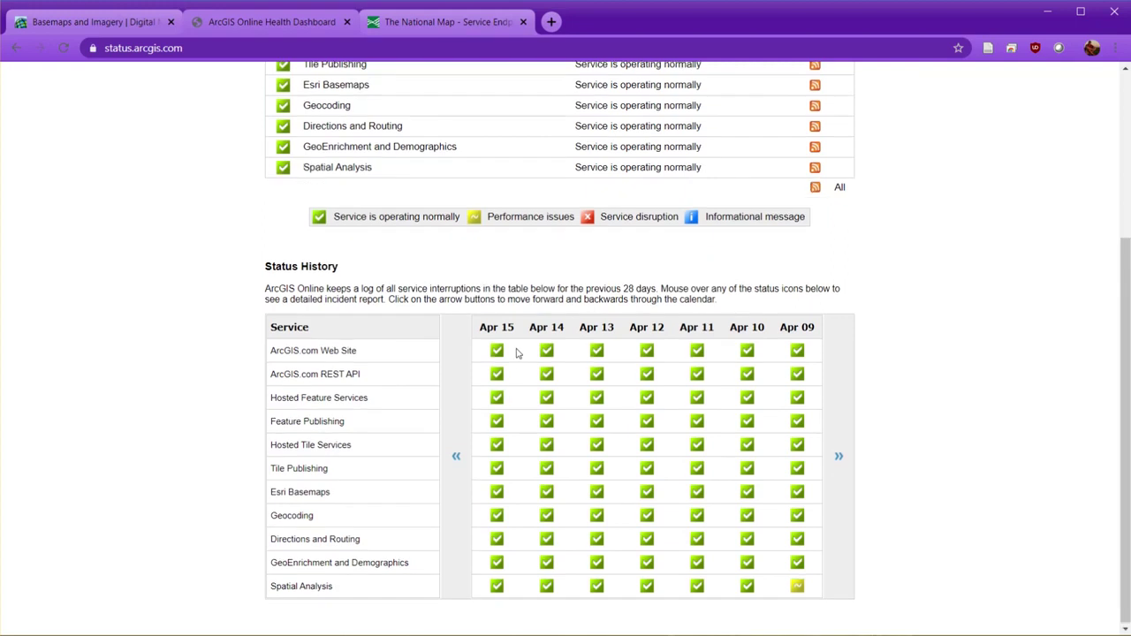
scroll(517, 353, up, 3)
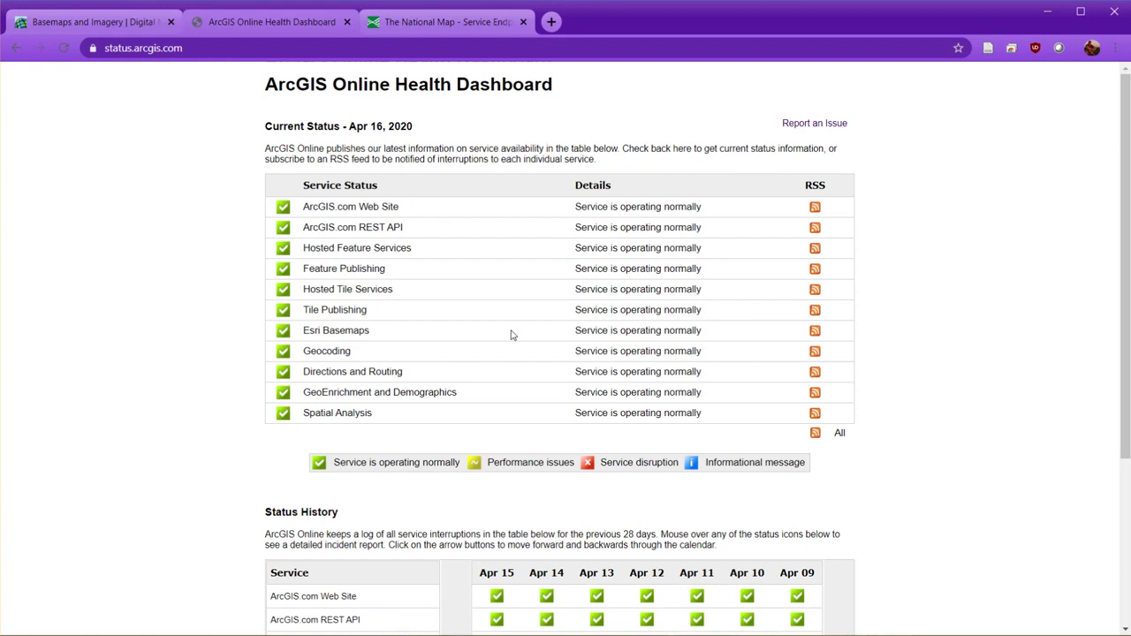
click(430, 25)
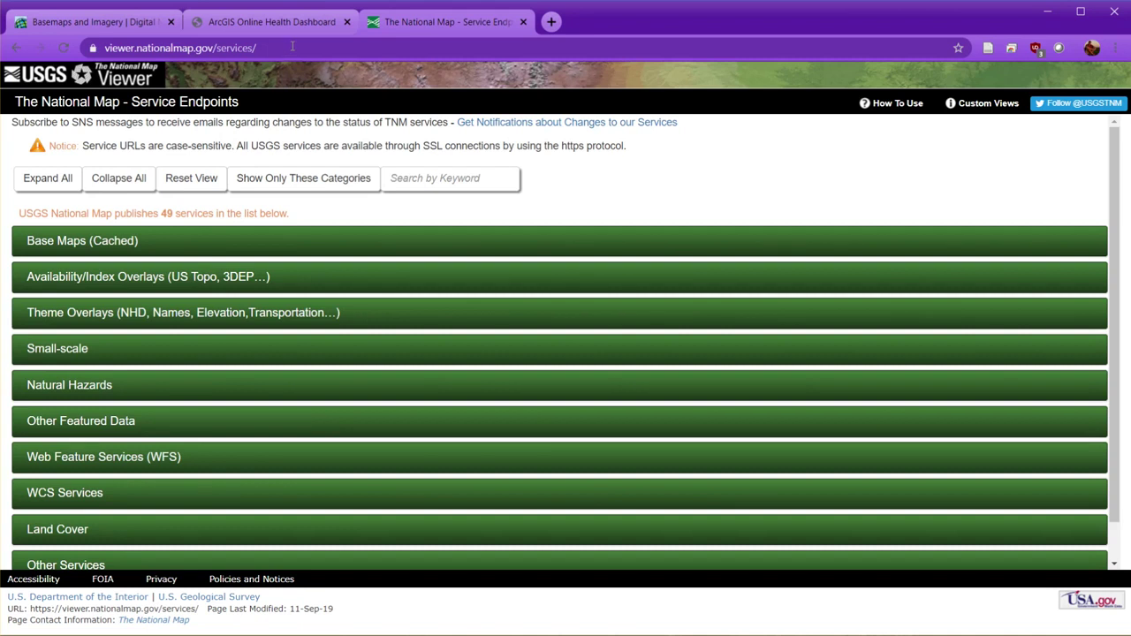
- Under Base Maps (Cached), open the REST page for USGS ImageryOnly Base Map
click(116, 243)
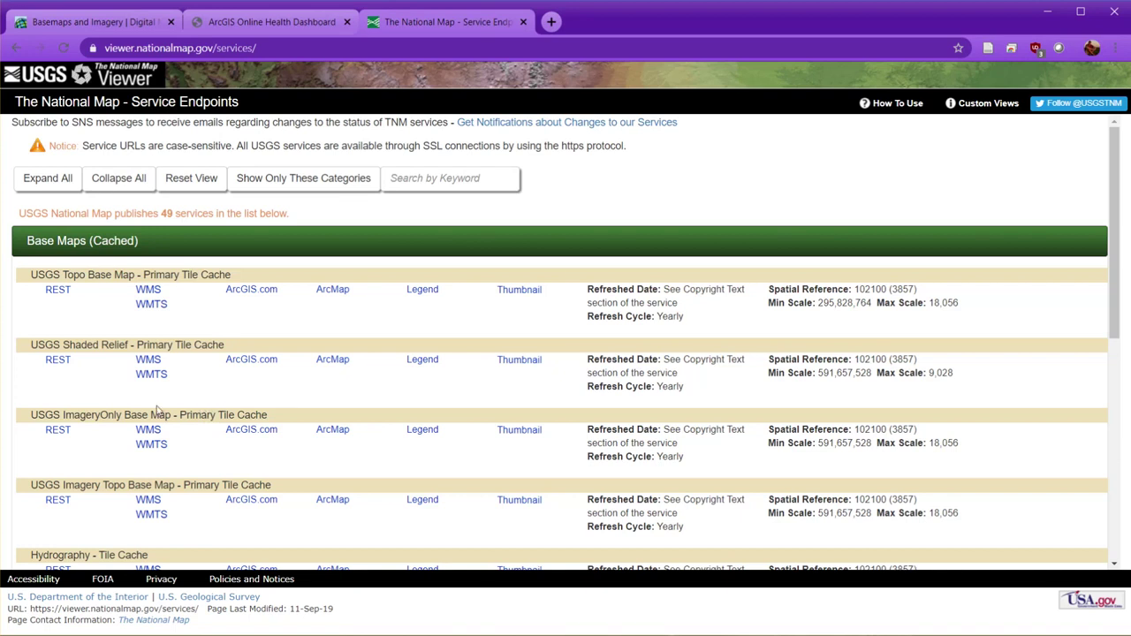
click(57, 430)
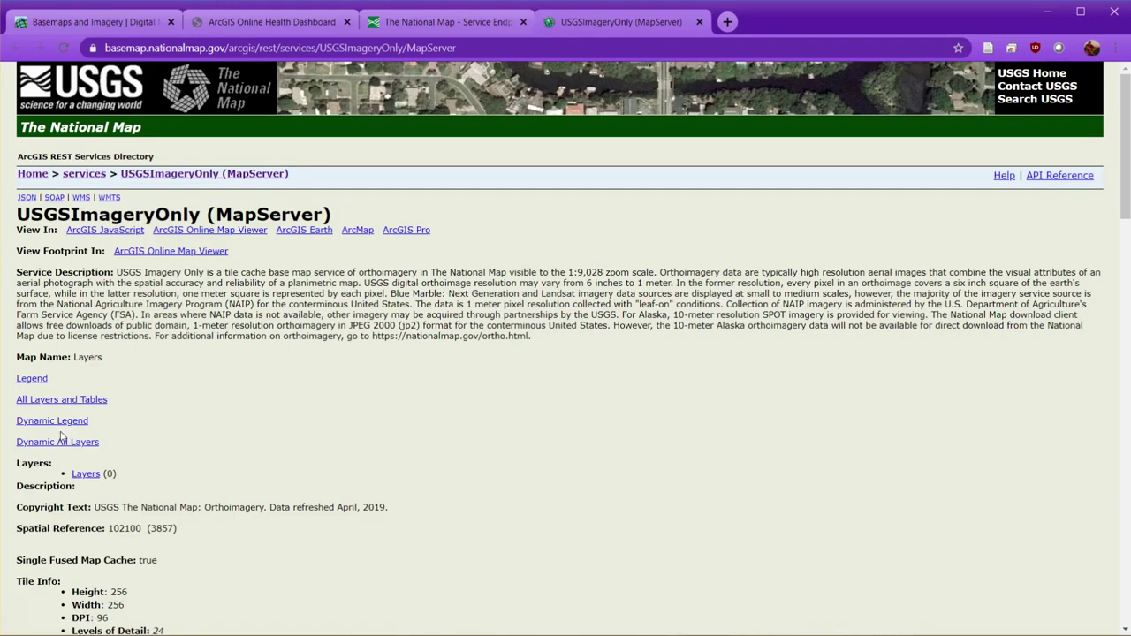
- Copy the USGSImageryOnly MapServer URL from Chrome's address bar and go to ArcCatalog
click(485, 49)
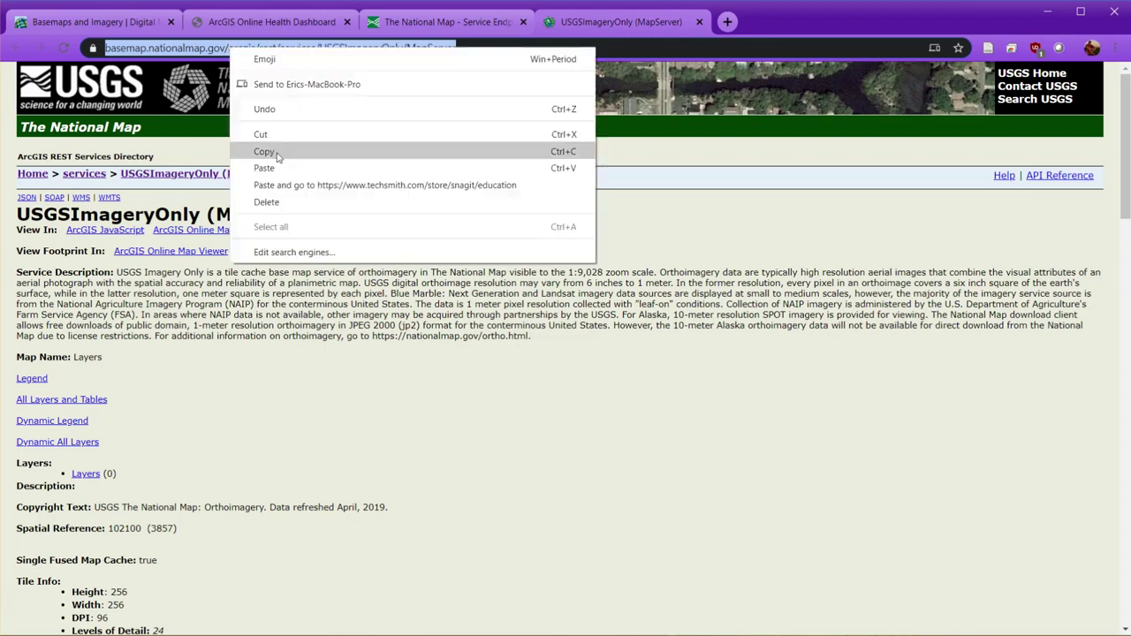
click(258, 152)
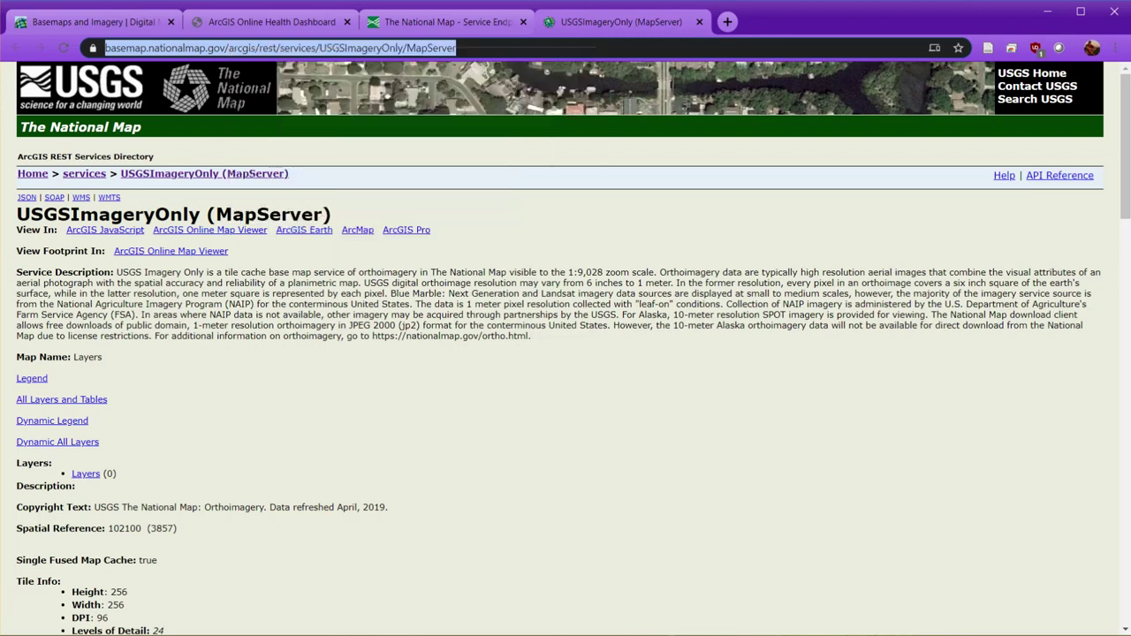
key(alt+Tab)
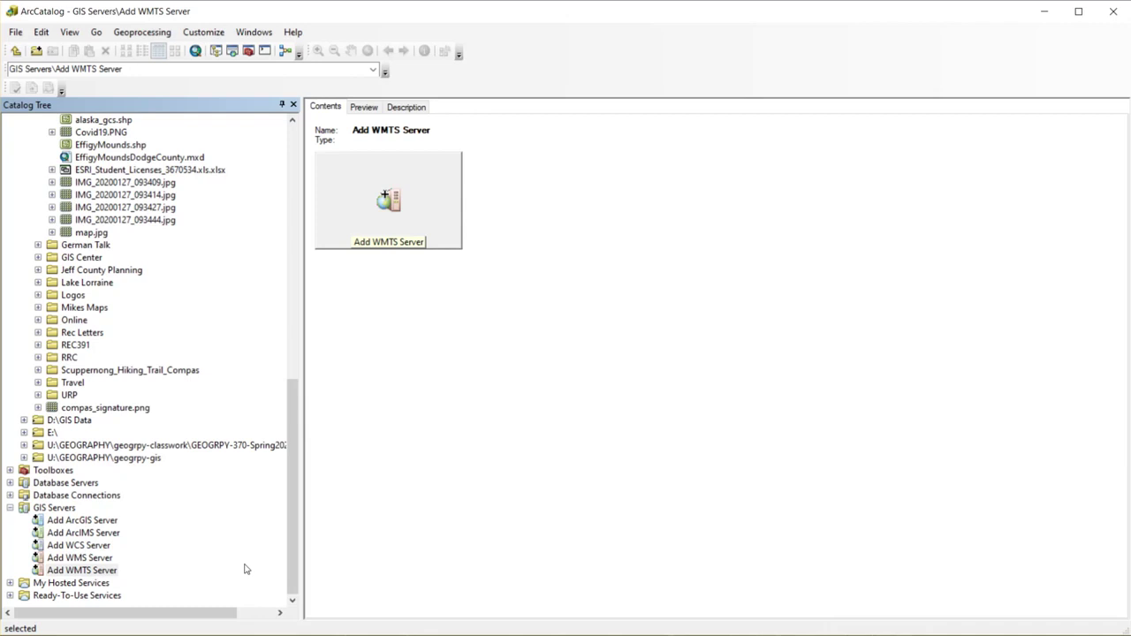
- Expand GIS Servers in the Catalog Tree and launch Add ArcGIS Server
click(11, 509)
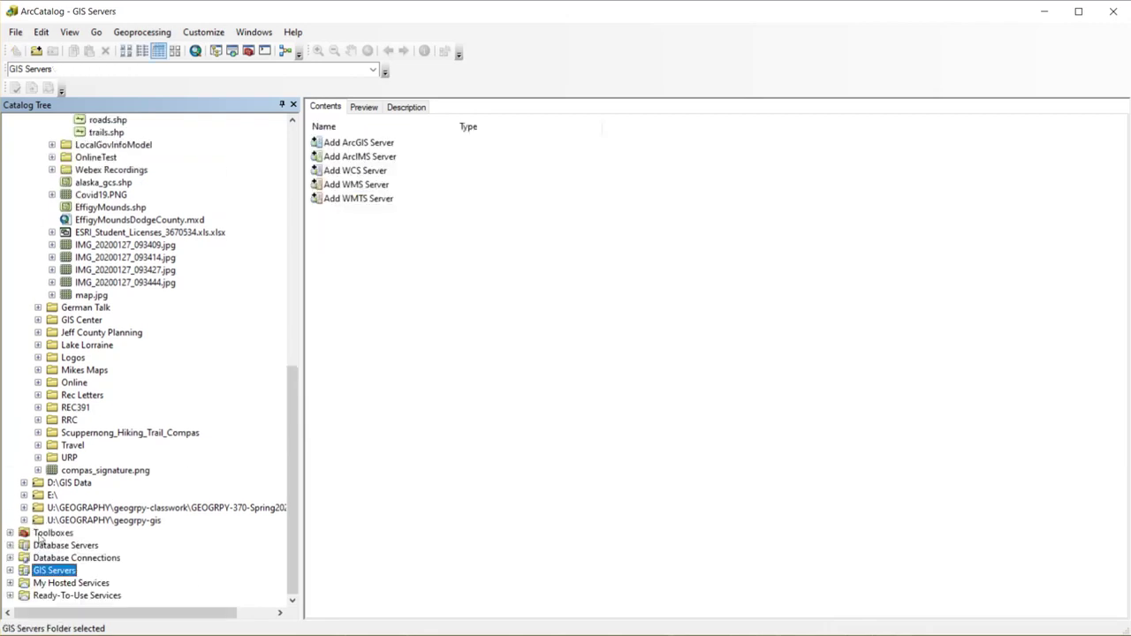
click(10, 570)
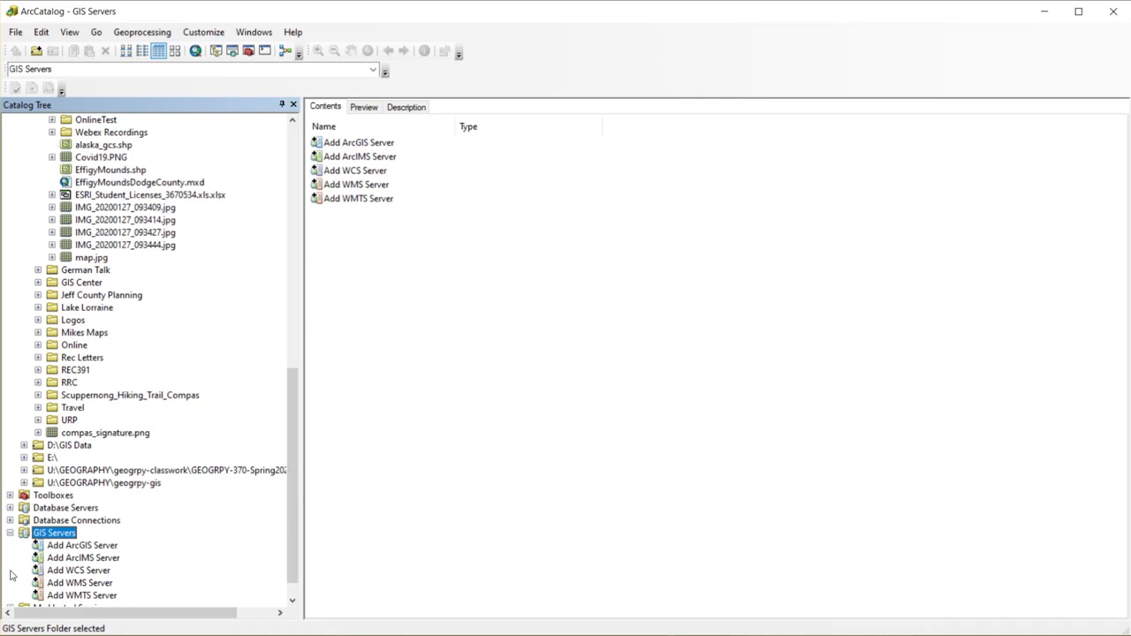
double_click(73, 548)
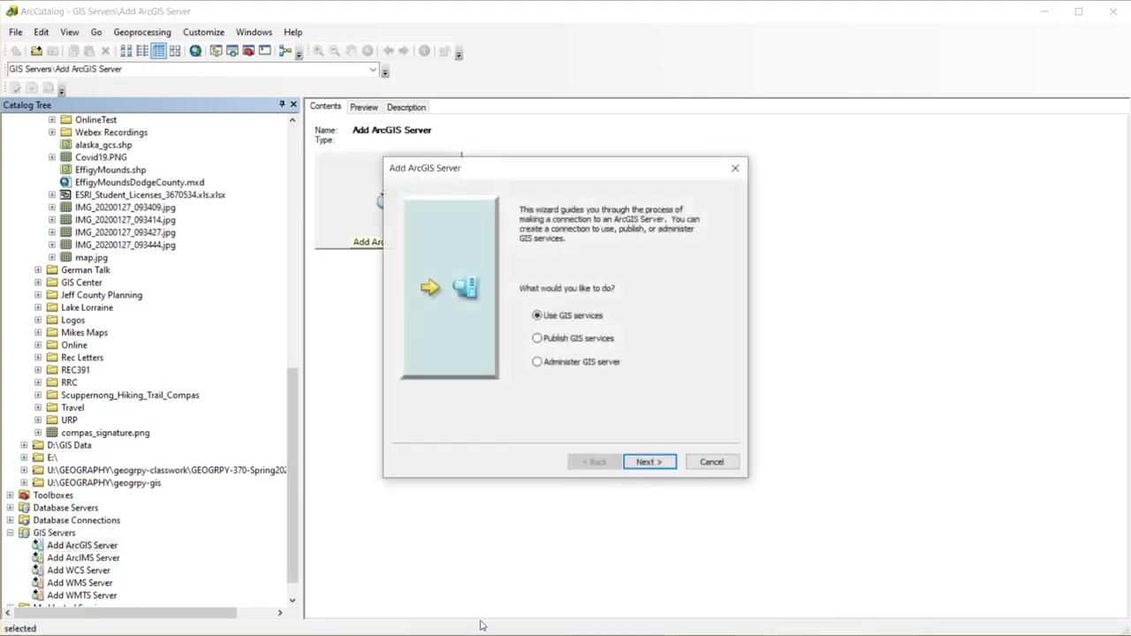
- Choose Use GIS services, paste the USGSImageryOnly MapServer URL as Server URL, and finish
drag(515, 172, 522, 176)
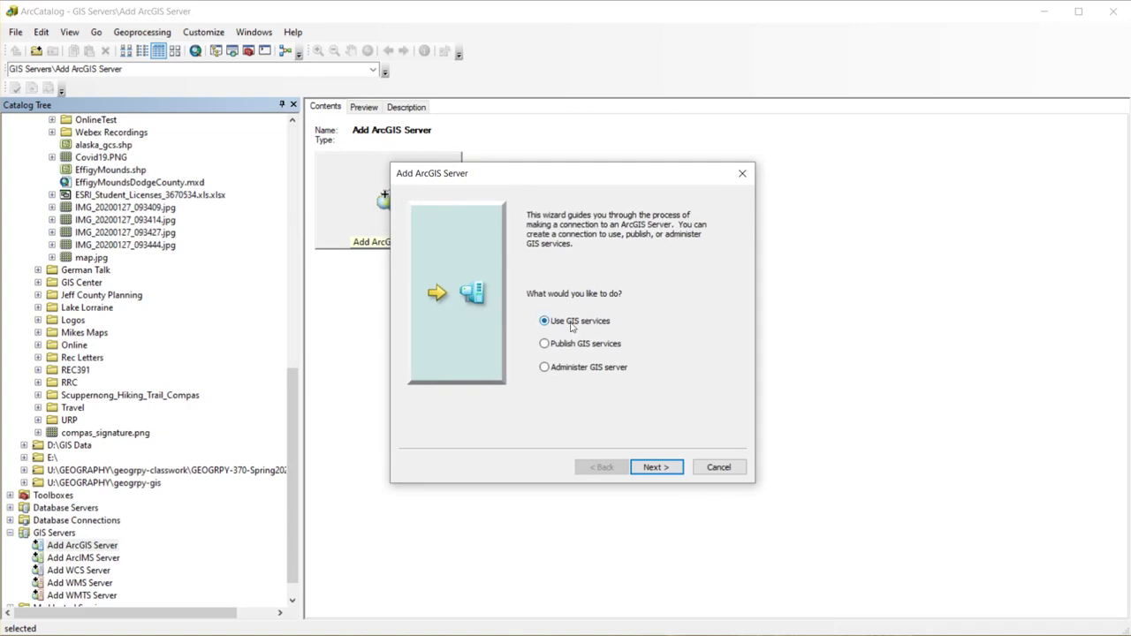
click(671, 471)
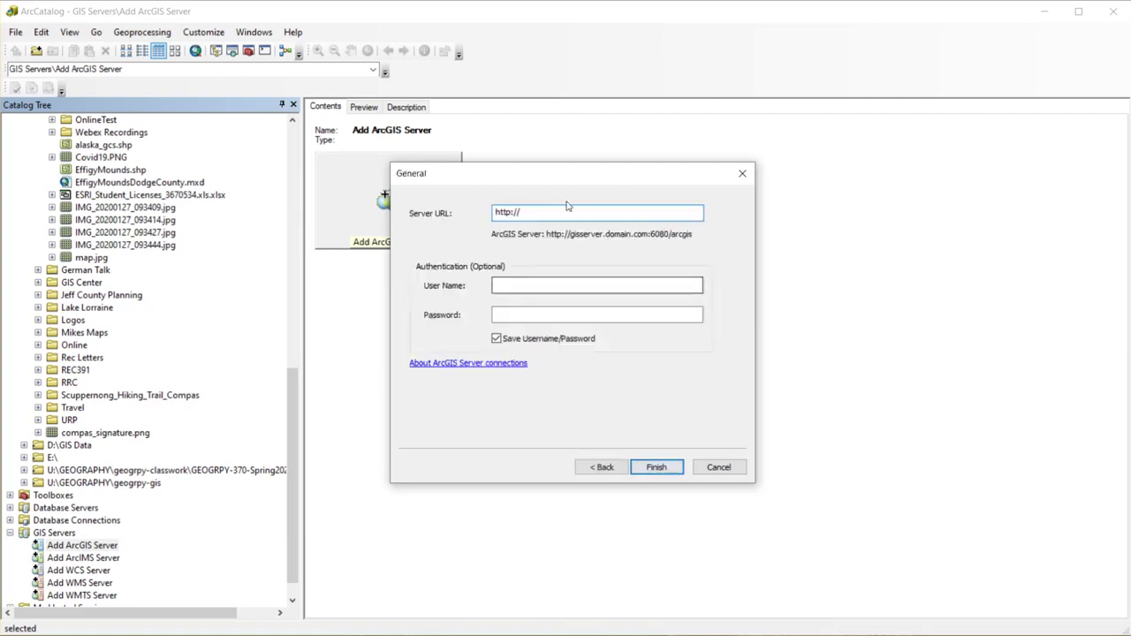
drag(566, 212, 362, 199)
key(ctrl+v)
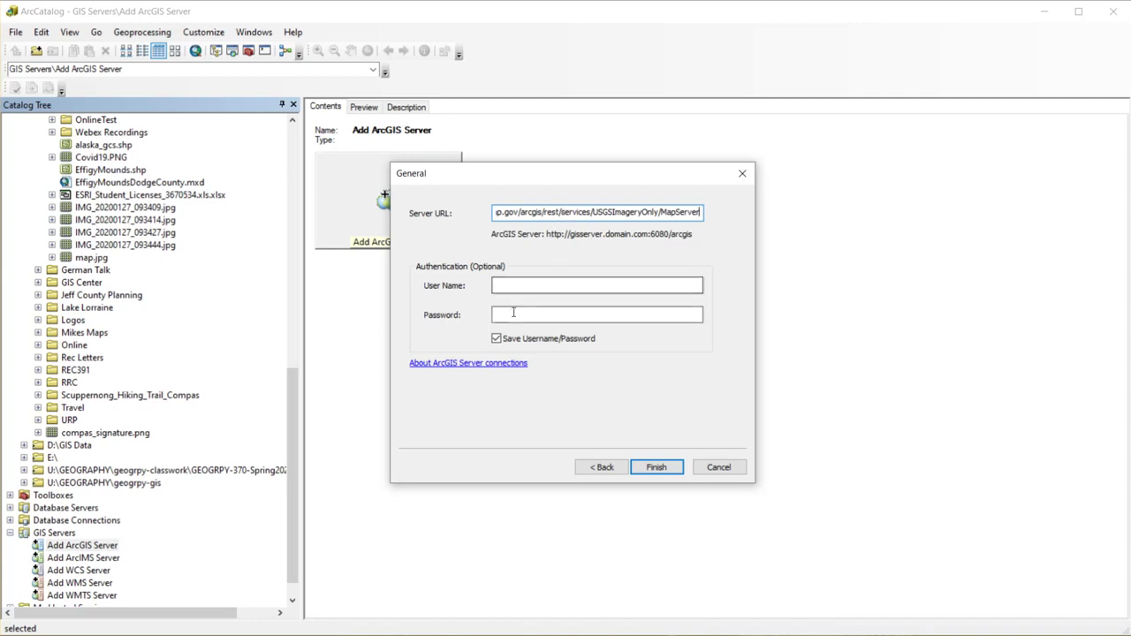
click(655, 468)
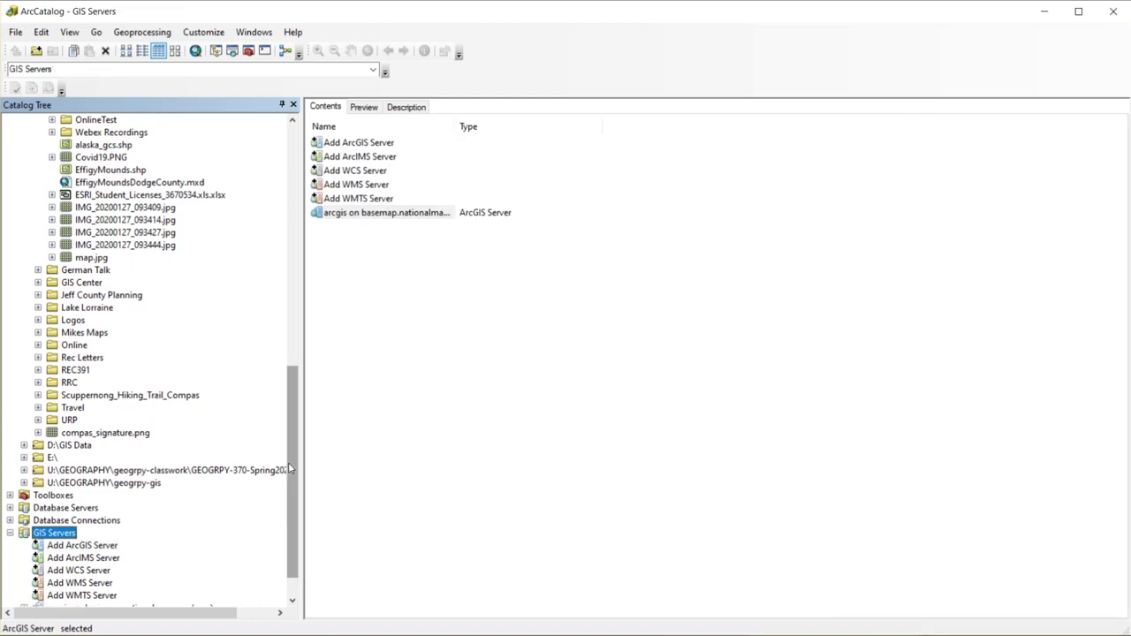
- Expand the basemap.nationalmap.gov connection and select the USGSImageryOnly service among its USGS services
scroll(301, 512, down, 1)
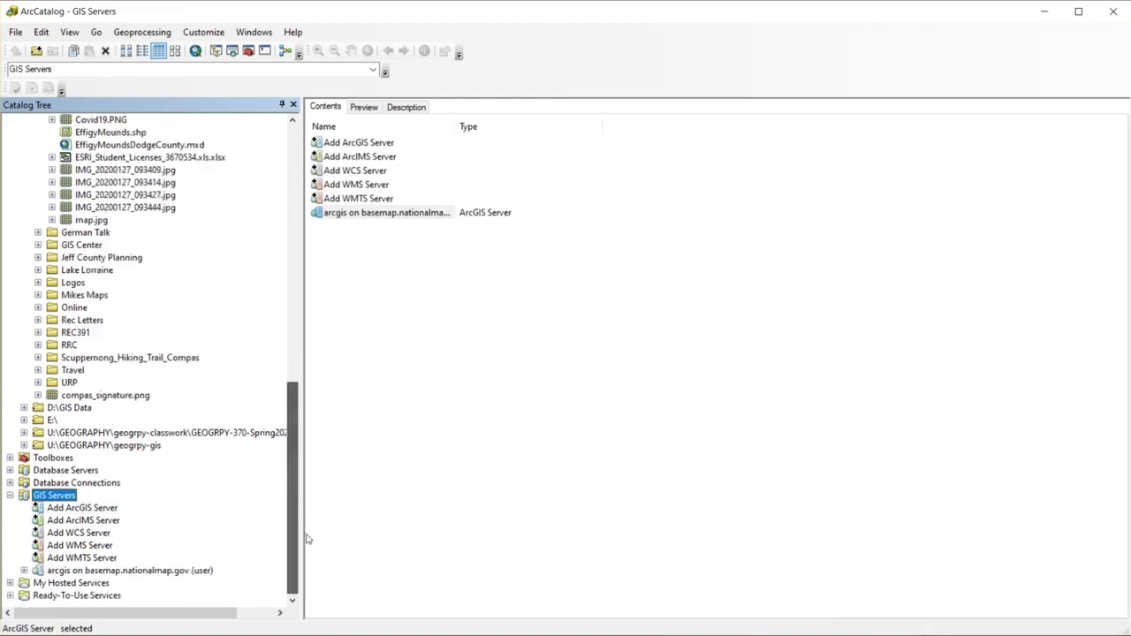
click(100, 571)
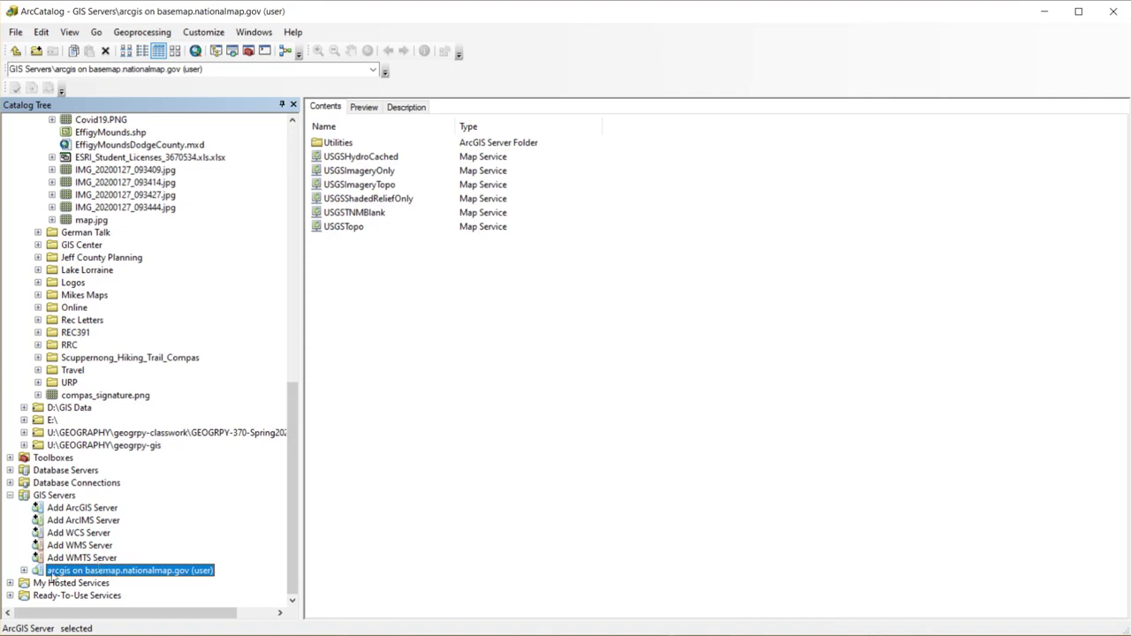
click(23, 570)
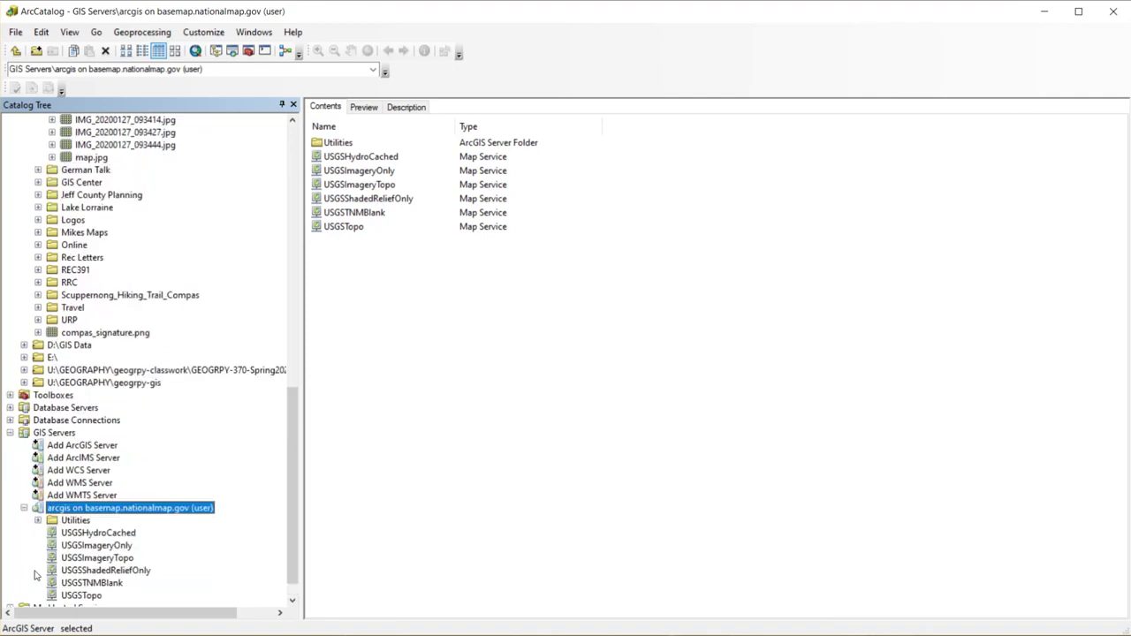
click(96, 509)
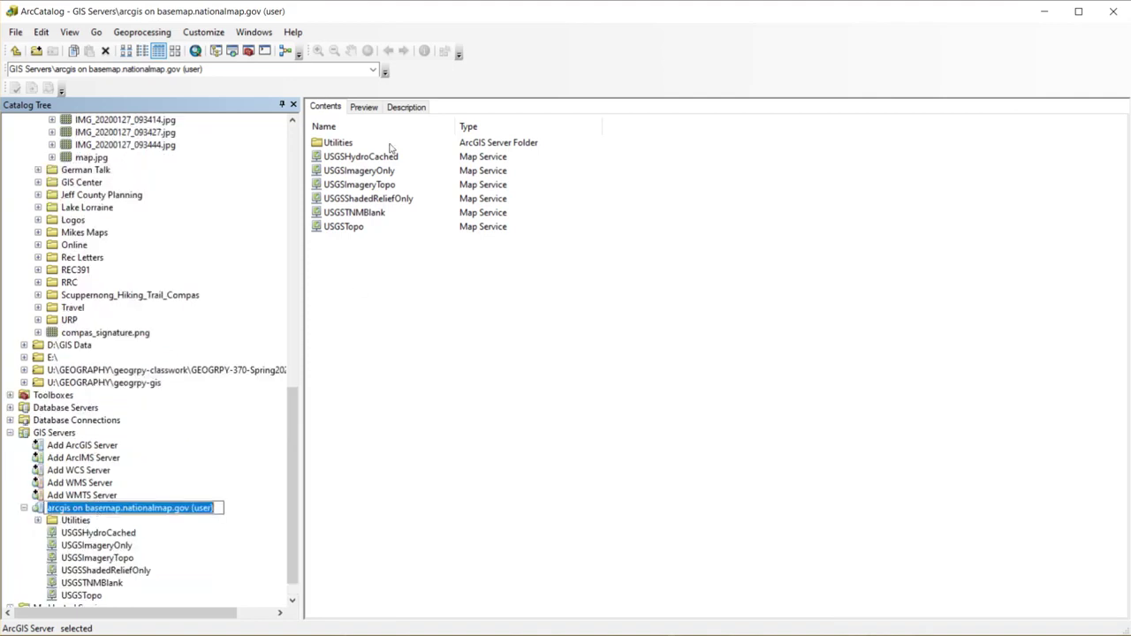
click(357, 186)
click(357, 171)
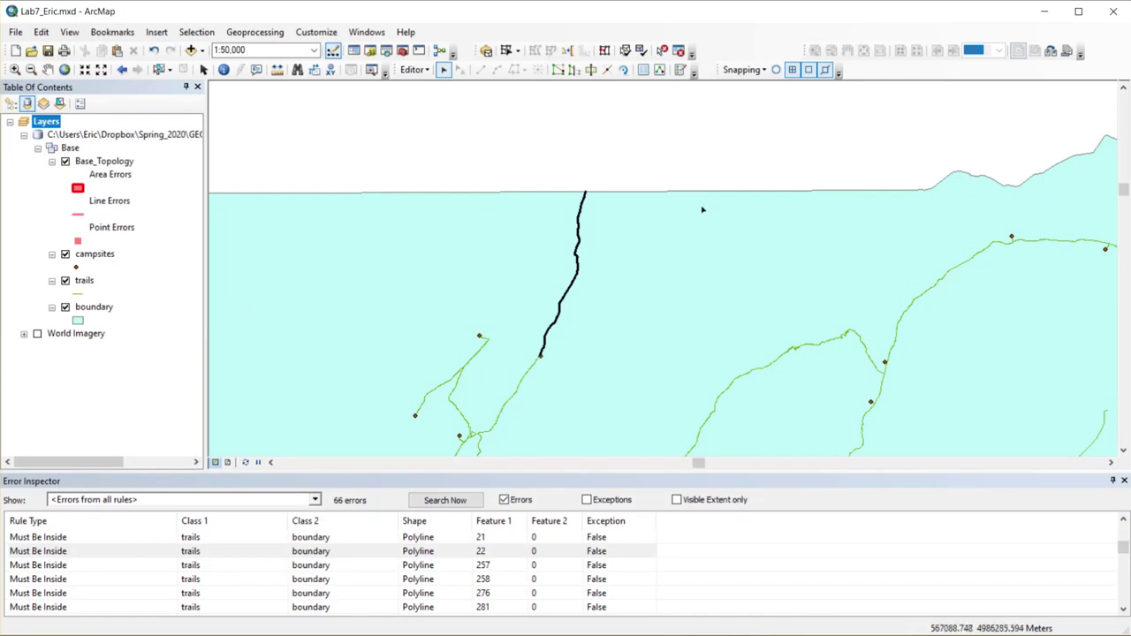
- Toggle the World Imagery layer on and back off, then bring up Add Data
click(37, 334)
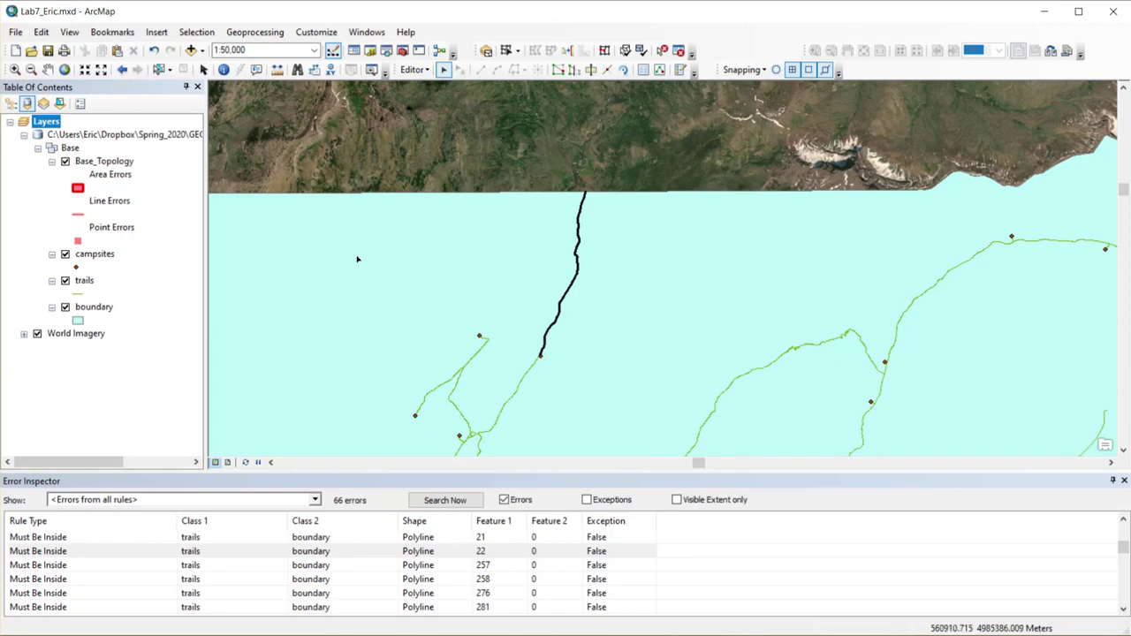
click(38, 338)
click(37, 334)
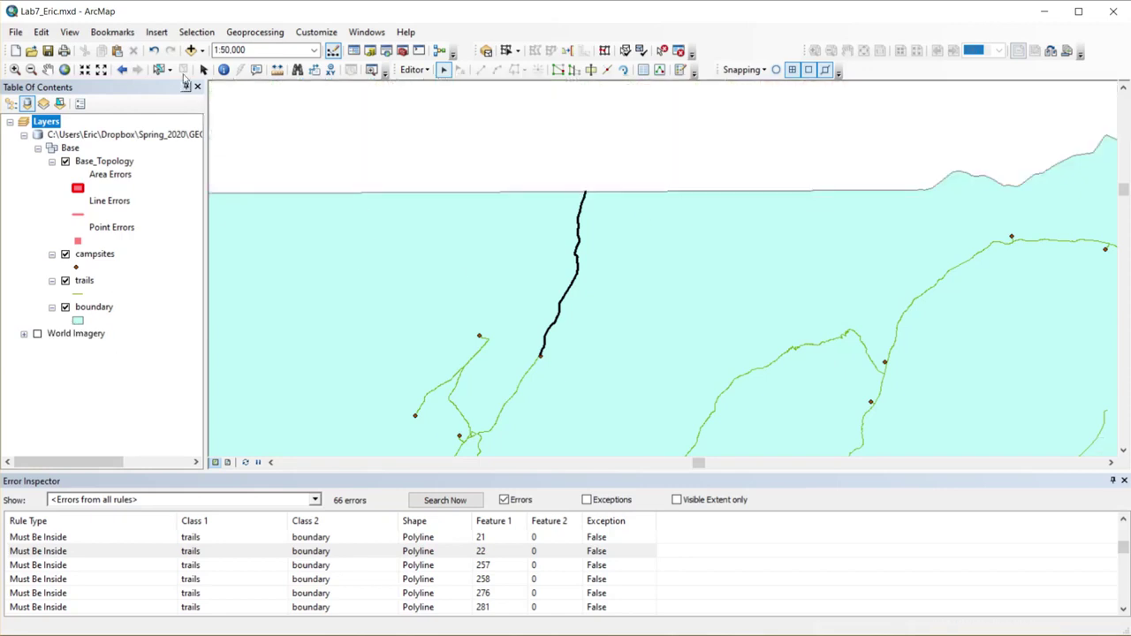
click(191, 50)
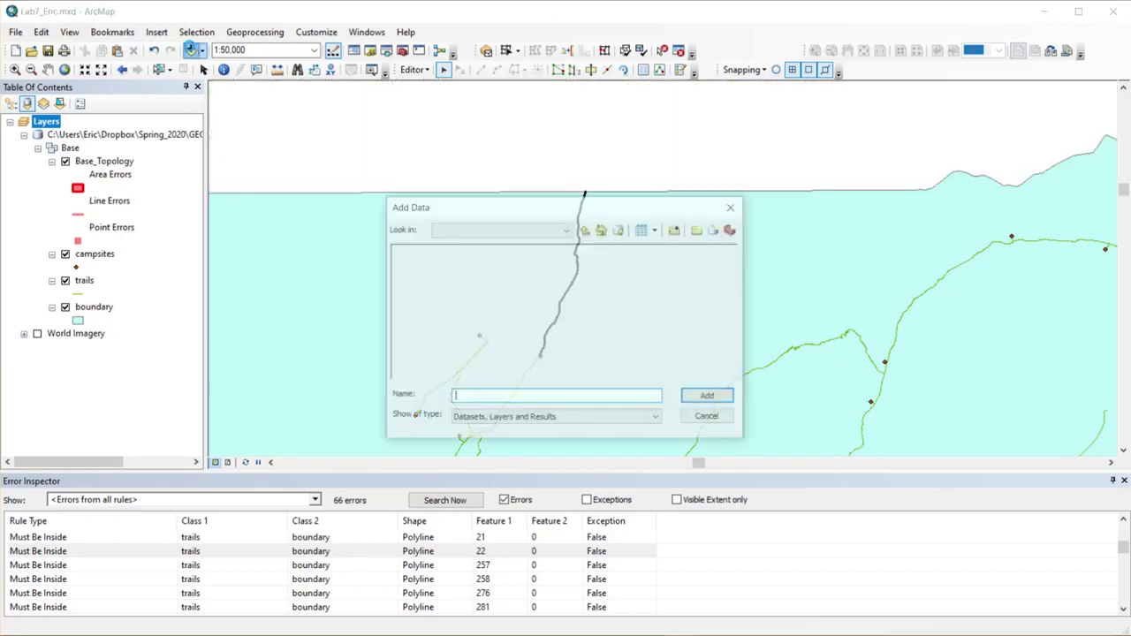
- Browse GIS Servers to the basemap.nationalmap.gov connection and add USGSImageryOnly to the map
click(566, 232)
click(470, 397)
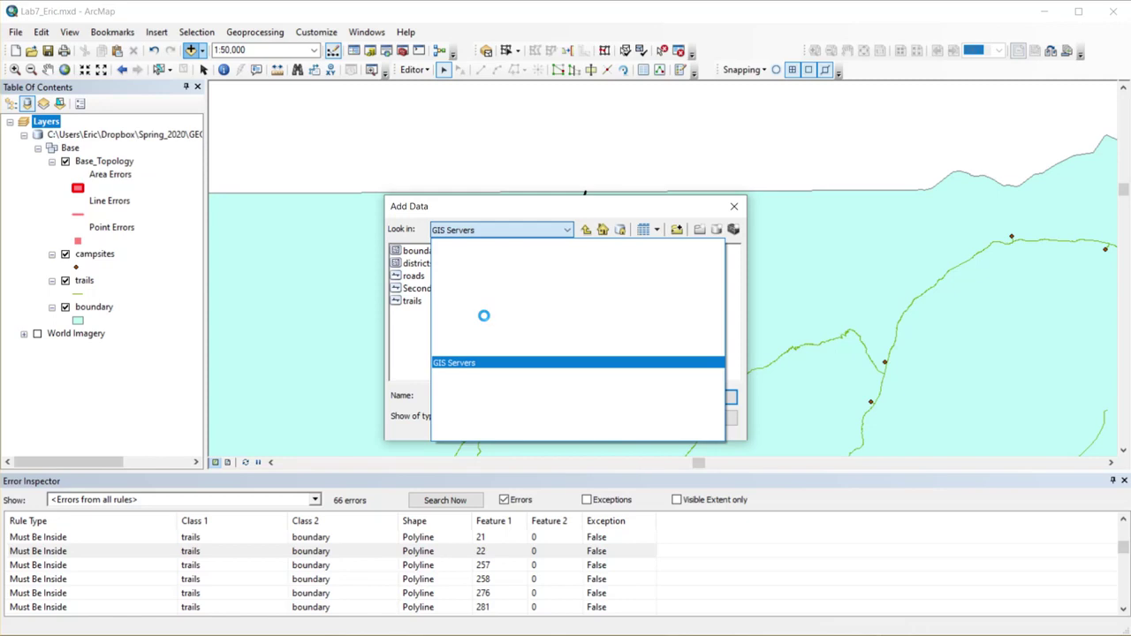
double_click(414, 314)
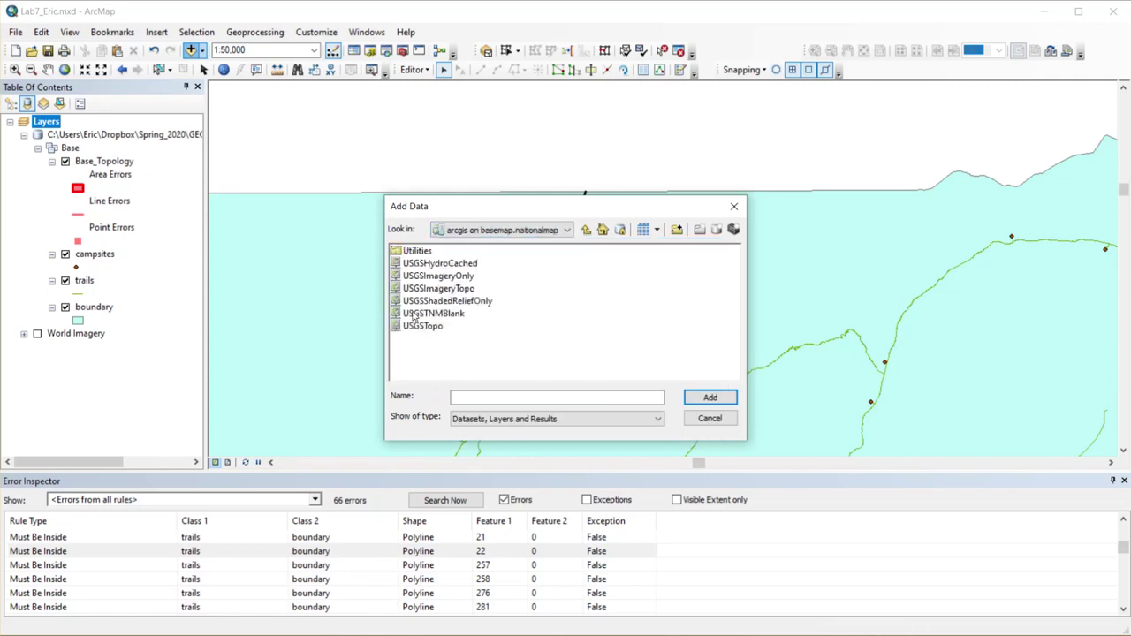
click(436, 277)
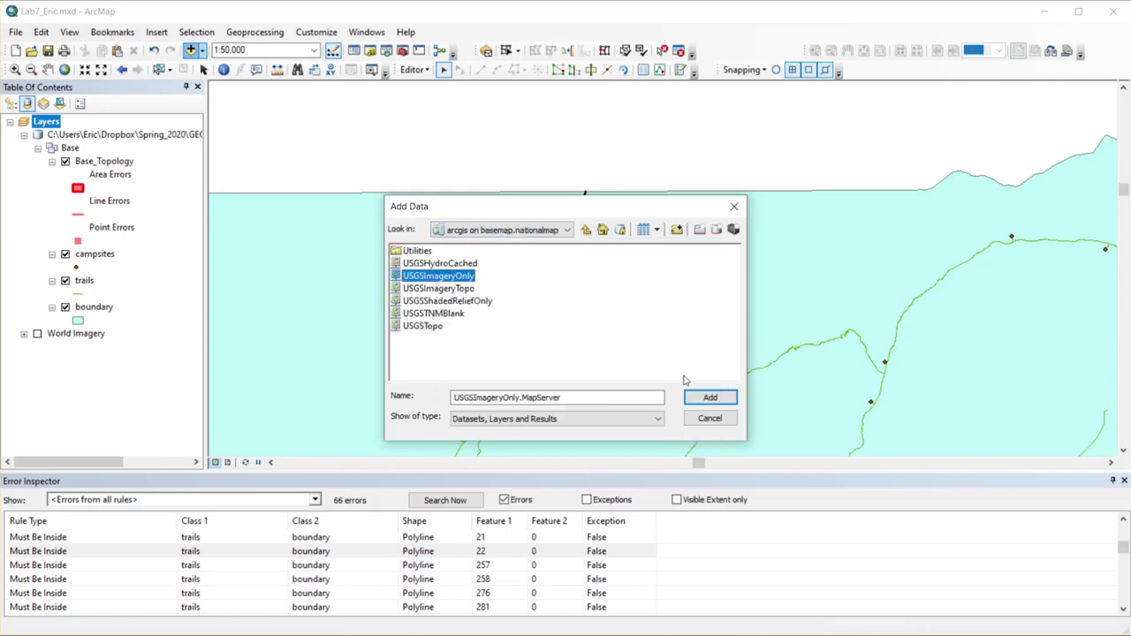
click(698, 397)
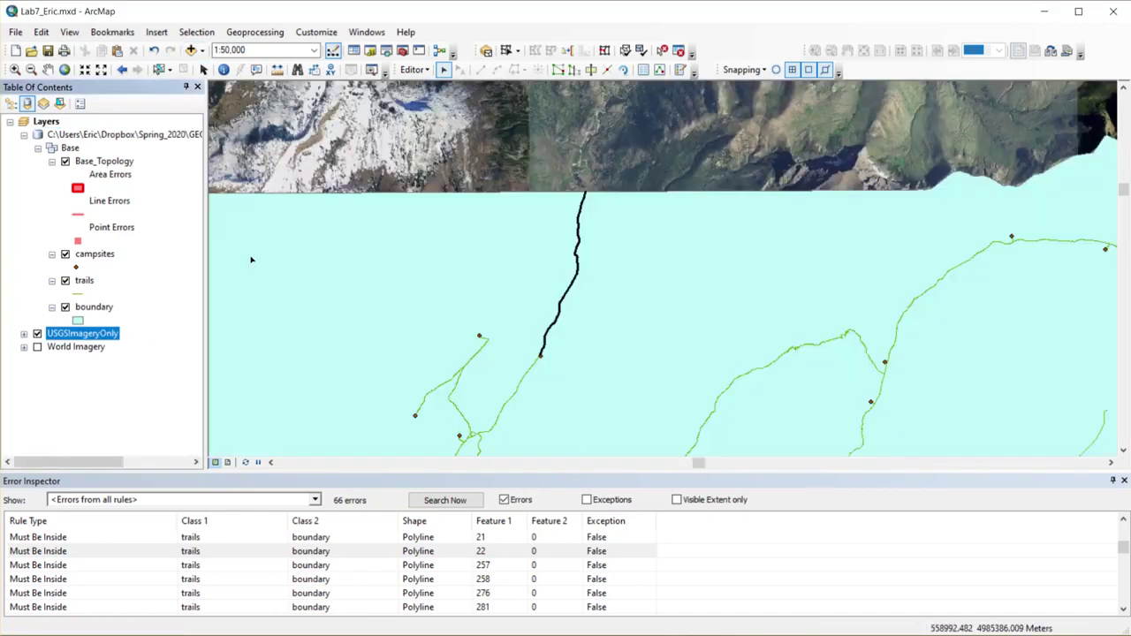
- Zoom in with a box to about 1:4,608 to inspect the USGS imagery
click(15, 69)
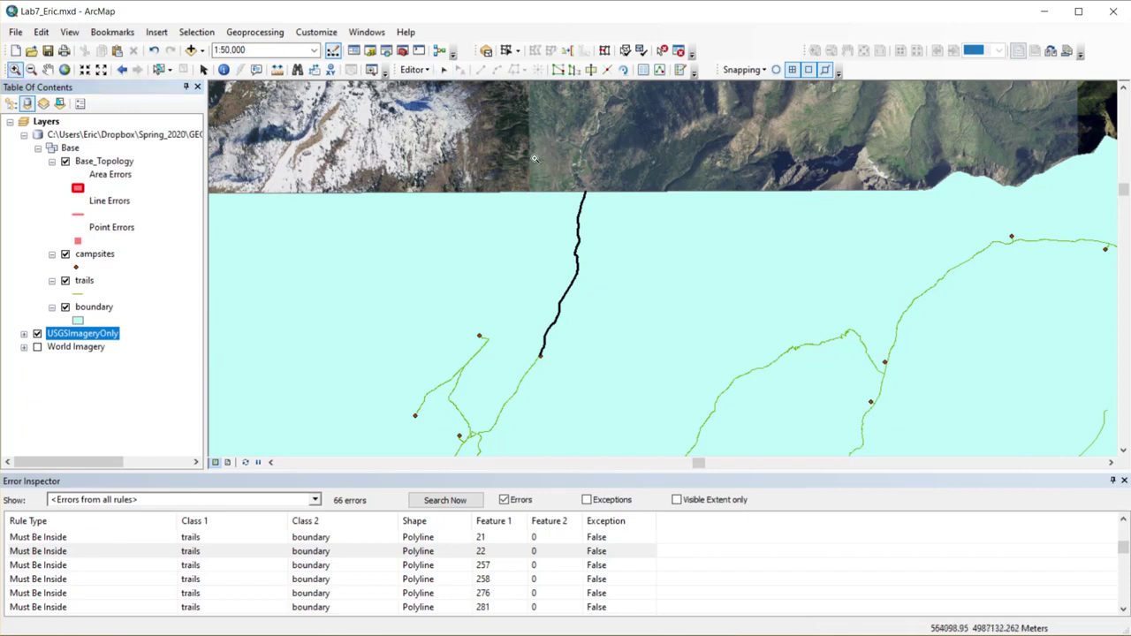
drag(570, 167, 611, 207)
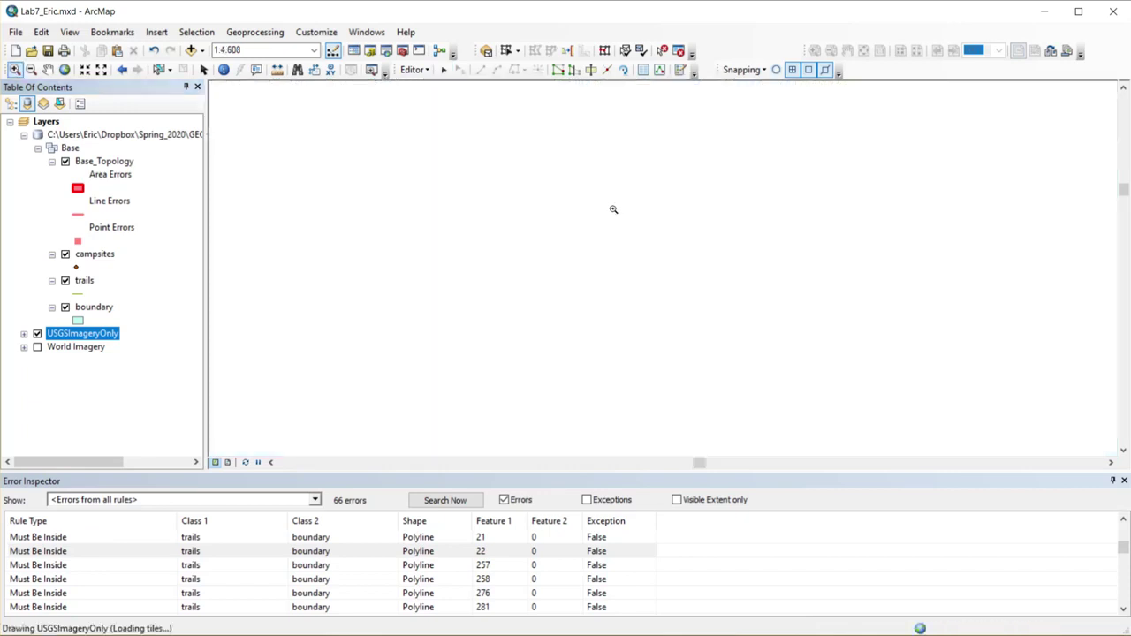